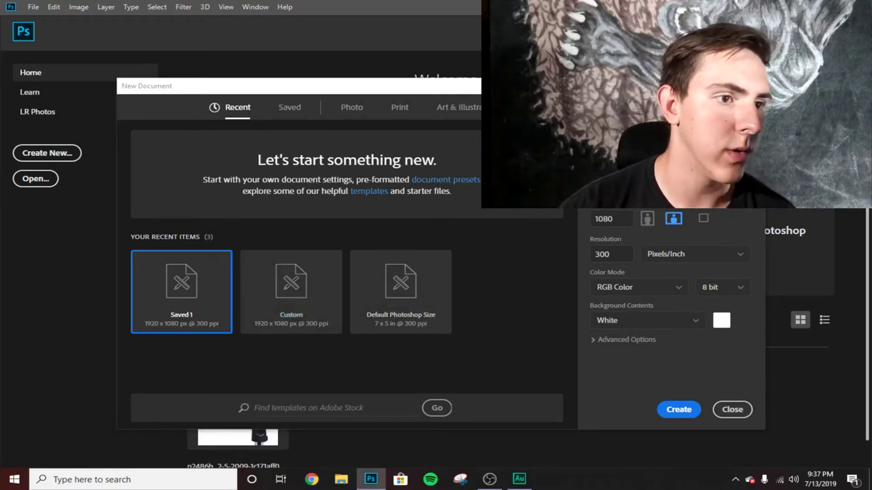
- Dismiss the New Document dialog to get back to the Photoshop Home screen
{"action": "key", "text": "Escape"}
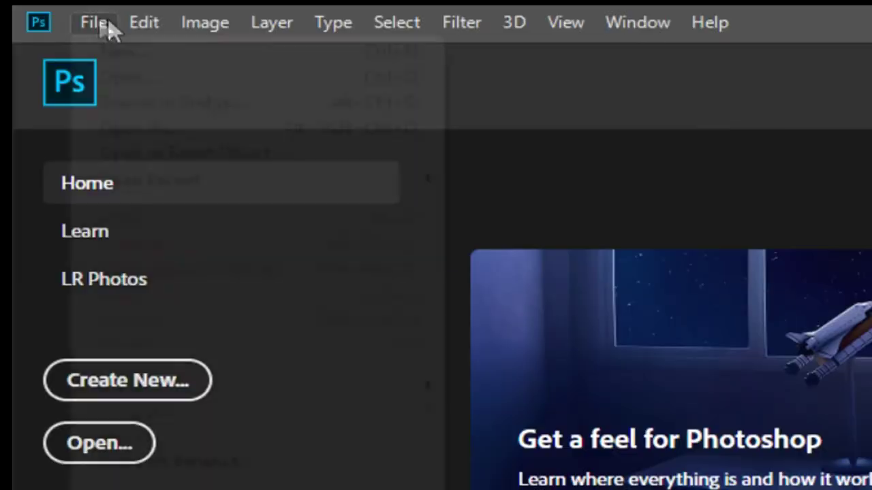
- Open the Dr-Phil-696x503.jpg and Capture.PNG images
{"action": "left_click", "coordinate": [35, 7]}
{"action": "left_click", "coordinate": [56, 28]}
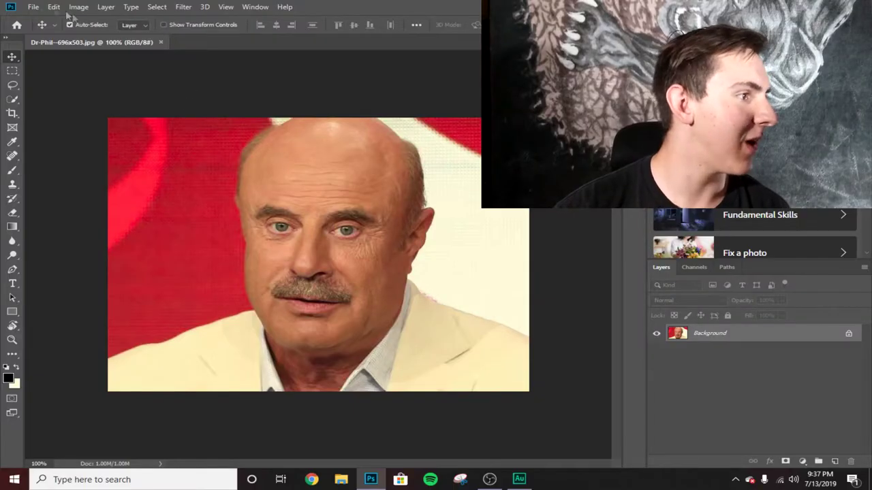
{"action": "left_click", "coordinate": [32, 6]}
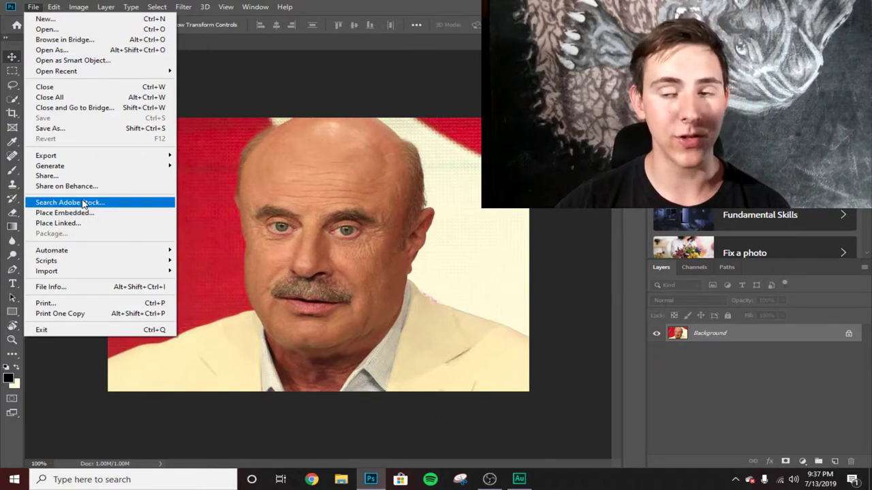
{"action": "left_click", "coordinate": [77, 29]}
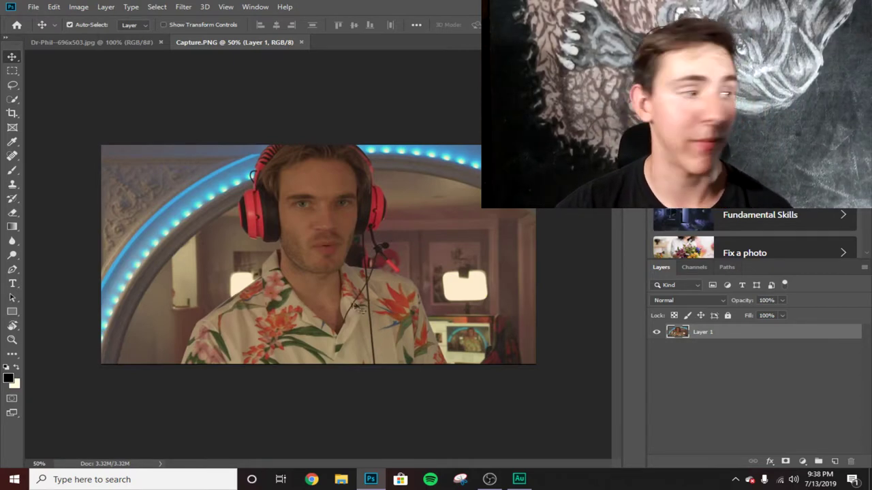
- Bring the Dr-Phil-696x503.jpg tab back to the front and pick the Lasso tool
{"action": "left_click", "coordinate": [34, 7]}
{"action": "left_click", "coordinate": [72, 42]}
{"action": "left_click", "coordinate": [73, 42]}
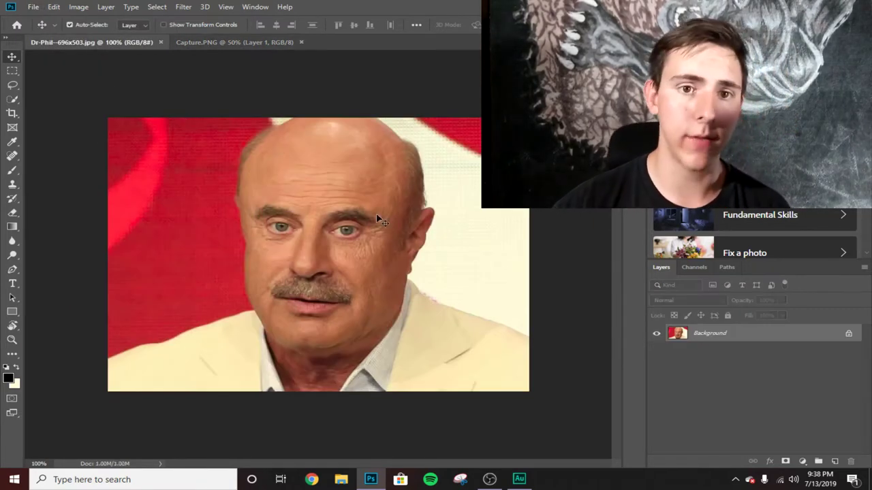
{"action": "left_click", "coordinate": [11, 86]}
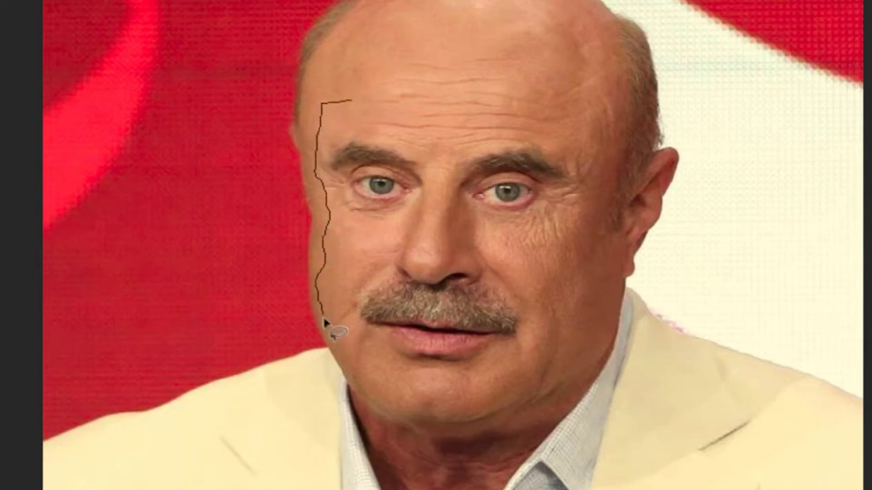
- Lasso a freehand outline around Dr. Phil's face, from jaw to forehead
{"action": "mouse_move", "coordinate": [367, 377]}
{"action": "left_mouse_down"}
{"action": "mouse_move", "coordinate": [432, 412]}
{"action": "mouse_move", "coordinate": [550, 371]}
{"action": "mouse_move", "coordinate": [570, 306]}
{"action": "mouse_move", "coordinate": [567, 288]}
{"action": "mouse_move", "coordinate": [598, 220]}
{"action": "left_mouse_up"}
{"action": "mouse_move", "coordinate": [611, 186]}
{"action": "left_mouse_down"}
{"action": "mouse_move", "coordinate": [598, 147]}
{"action": "mouse_move", "coordinate": [578, 128]}
{"action": "left_mouse_up"}
{"action": "mouse_move", "coordinate": [543, 104]}
{"action": "left_mouse_down"}
{"action": "mouse_move", "coordinate": [499, 85]}
{"action": "mouse_move", "coordinate": [318, 109]}
{"action": "left_mouse_up"}
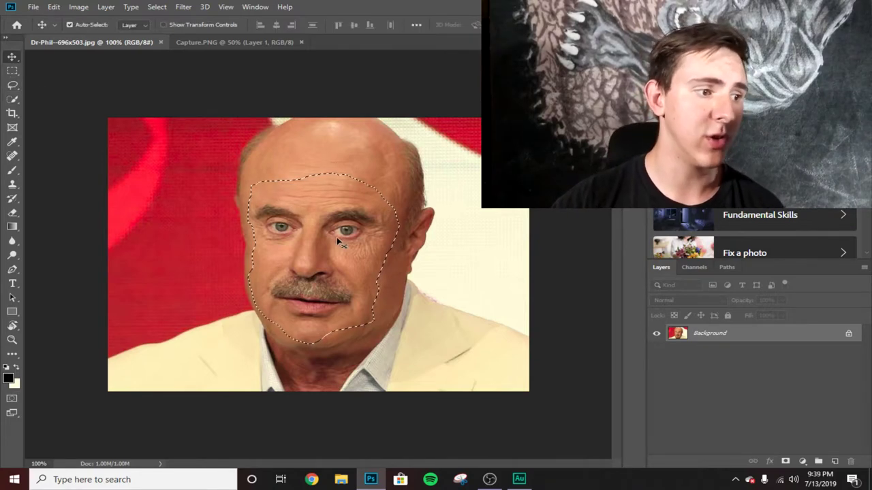
- Drag the selected face into Capture.PNG and align it over the man's face
{"action": "left_click_drag", "start_coordinate": [336, 237], "coordinate": [361, 228]}
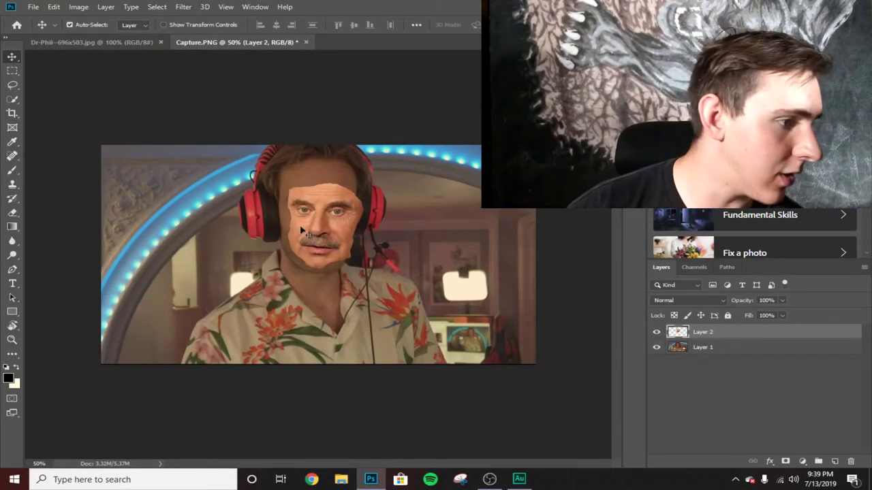
{"action": "left_click_drag", "start_coordinate": [337, 215], "coordinate": [326, 226]}
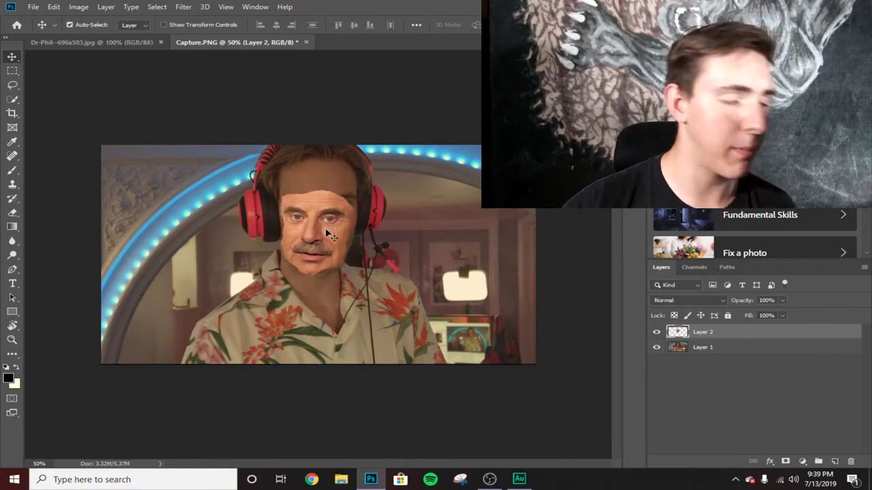
{"action": "scroll", "coordinate": [380, 274], "scroll_direction": "up", "scroll_amount": 4}
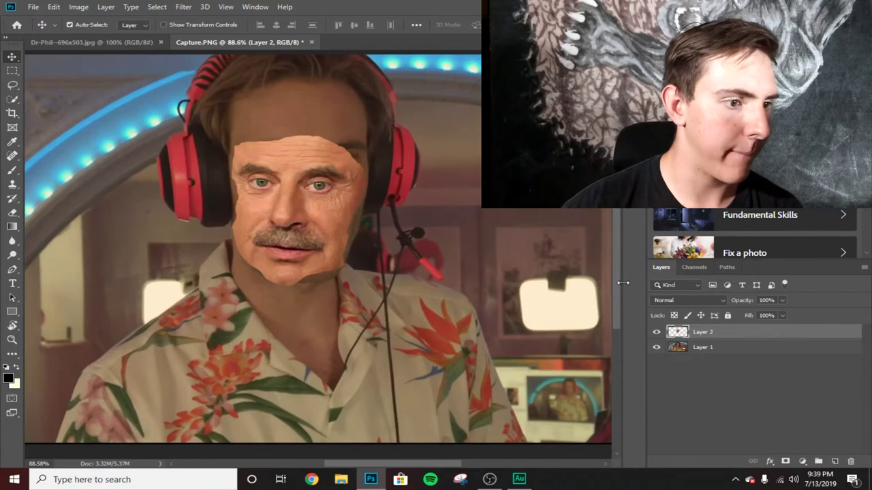
{"action": "scroll", "coordinate": [613, 282], "scroll_direction": "up", "scroll_amount": 1}
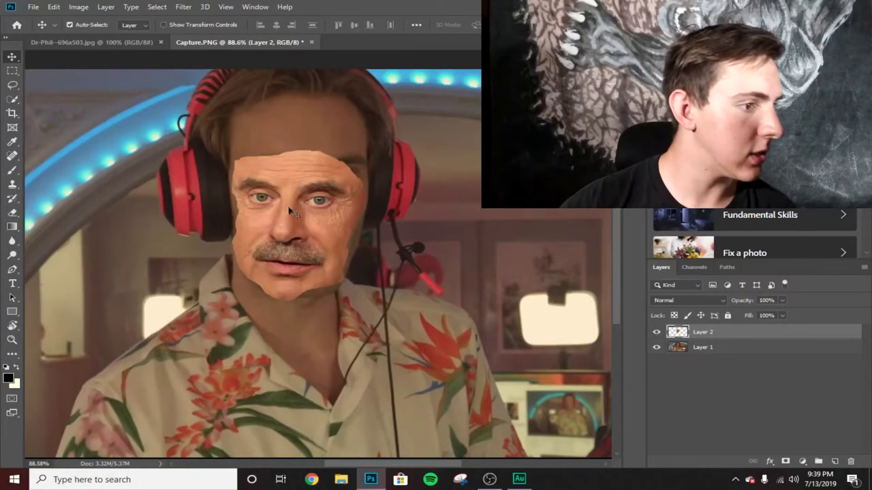
{"action": "left_click_drag", "start_coordinate": [290, 212], "coordinate": [302, 187]}
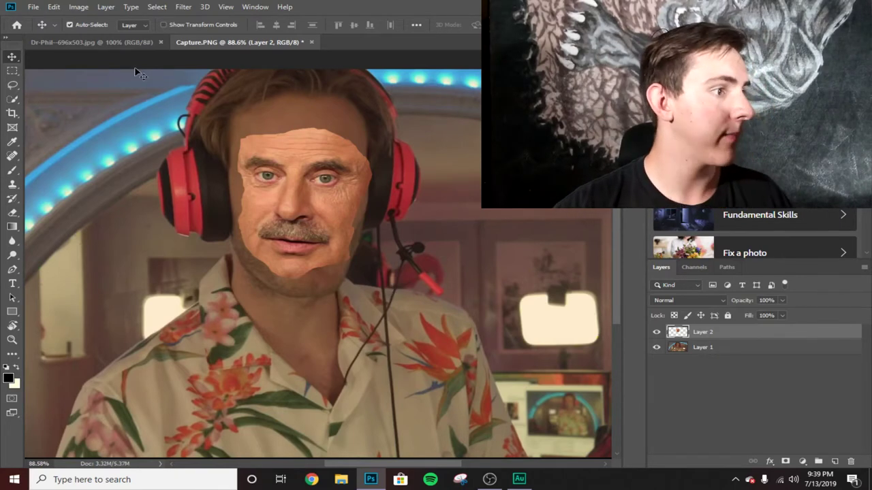
- Shift the pasted face slightly left and lower Layer 2's opacity to 47%
{"action": "left_click", "coordinate": [88, 42]}
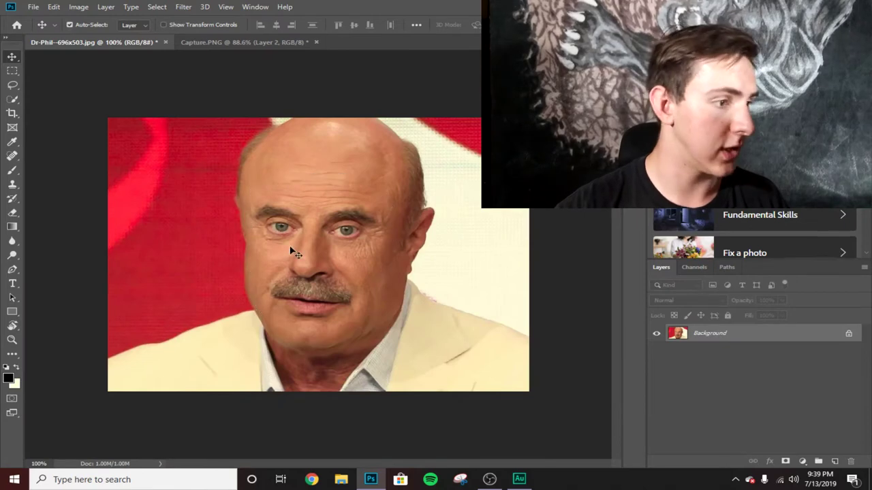
{"action": "left_click", "coordinate": [12, 85]}
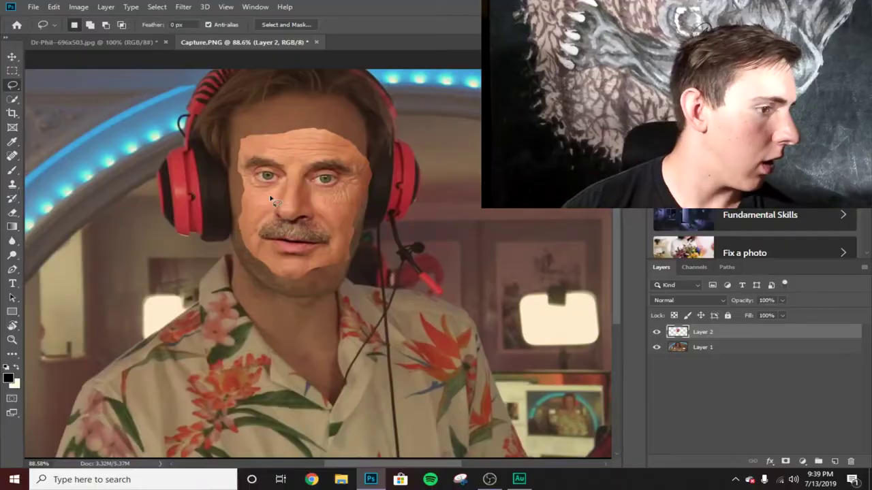
{"action": "left_click", "coordinate": [12, 58]}
{"action": "left_click_drag", "start_coordinate": [325, 163], "coordinate": [324, 198]}
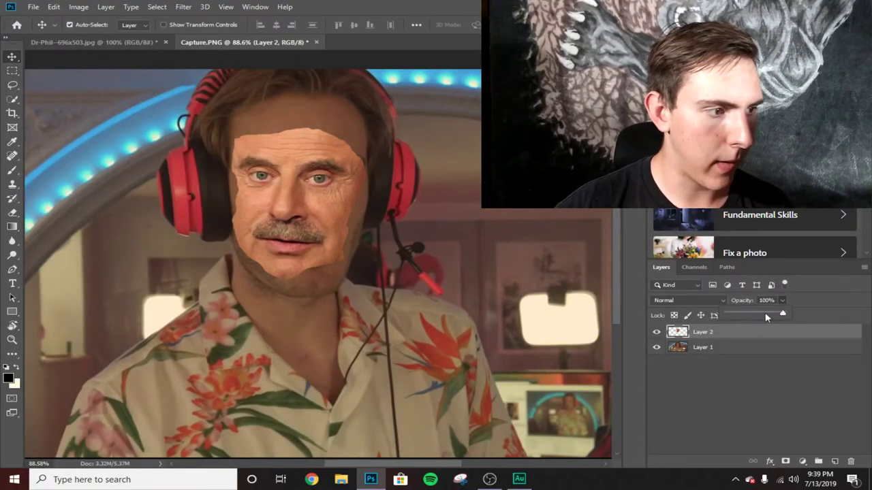
{"action": "left_click_drag", "start_coordinate": [308, 216], "coordinate": [290, 165]}
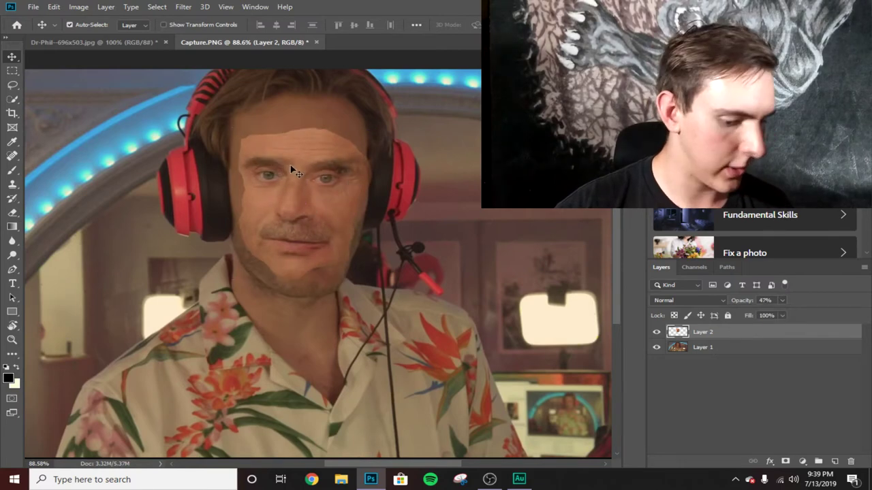
- Rotate the face about 6° counter-clockwise, reposition it, and load its pixels as a selection
{"action": "key", "text": "ctrl+t"}
{"action": "mouse_move", "coordinate": [306, 116]}
{"action": "left_mouse_down"}
{"action": "mouse_move", "coordinate": [229, 182]}
{"action": "mouse_move", "coordinate": [303, 148]}
{"action": "mouse_move", "coordinate": [306, 117]}
{"action": "mouse_move", "coordinate": [298, 118]}
{"action": "left_mouse_up"}
{"action": "left_click", "coordinate": [13, 56]}
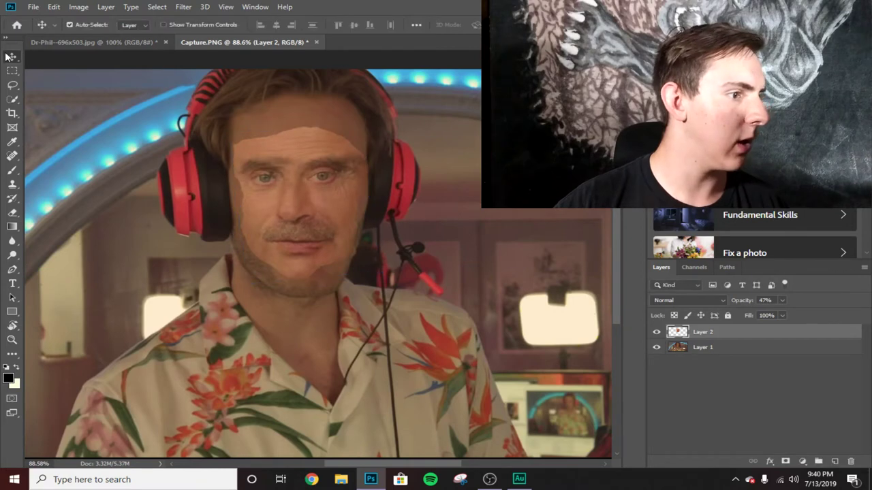
{"action": "left_click_drag", "start_coordinate": [323, 203], "coordinate": [347, 185]}
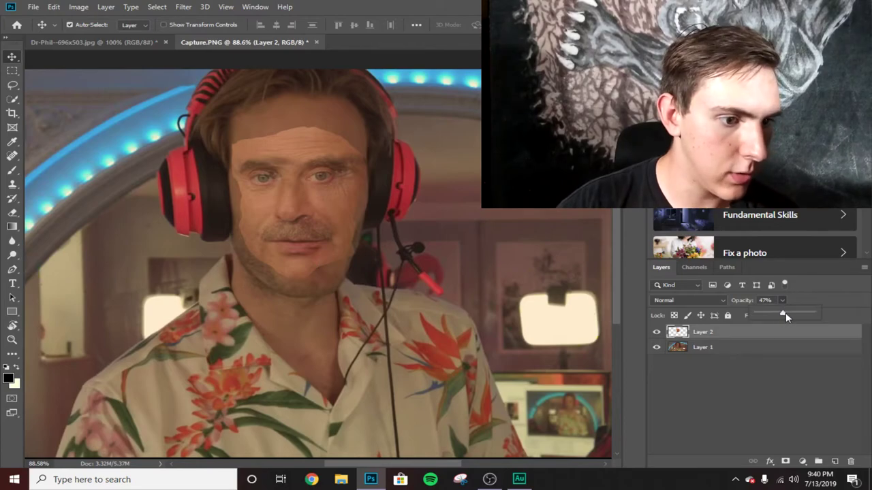
{"action": "right_click", "coordinate": [676, 331]}
{"action": "left_click", "coordinate": [701, 151]}
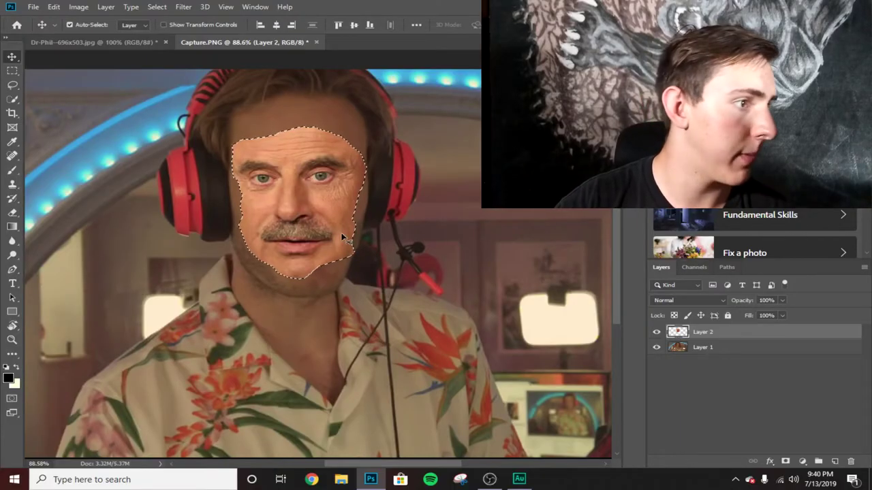
- Invert the selection, expand it by 6 pixels, and make Layer 1 active
{"action": "left_click", "coordinate": [157, 7]}
{"action": "left_click", "coordinate": [167, 49]}
{"action": "left_click", "coordinate": [165, 10]}
{"action": "mouse_move", "coordinate": [191, 161]}
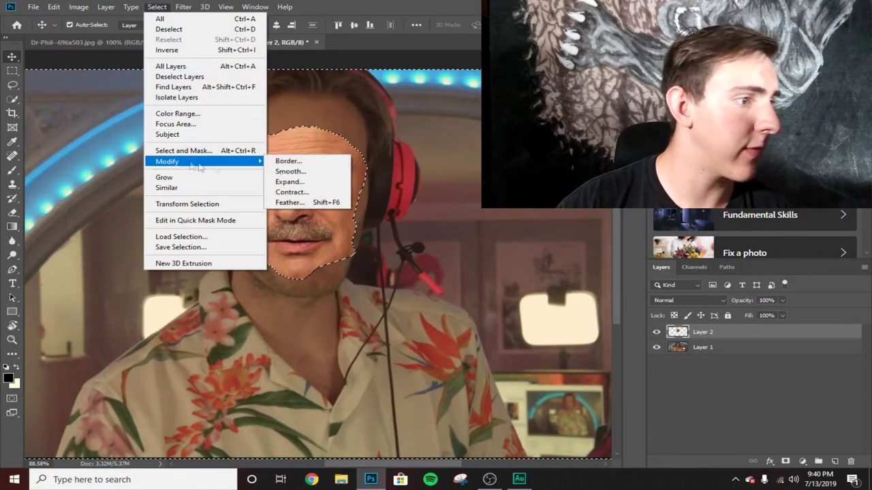
{"action": "left_click", "coordinate": [306, 182]}
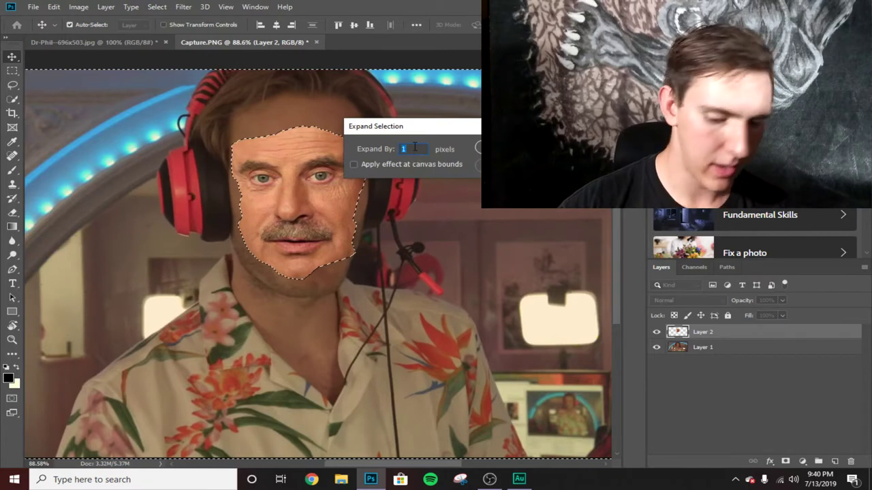
{"action": "type", "text": "6"}
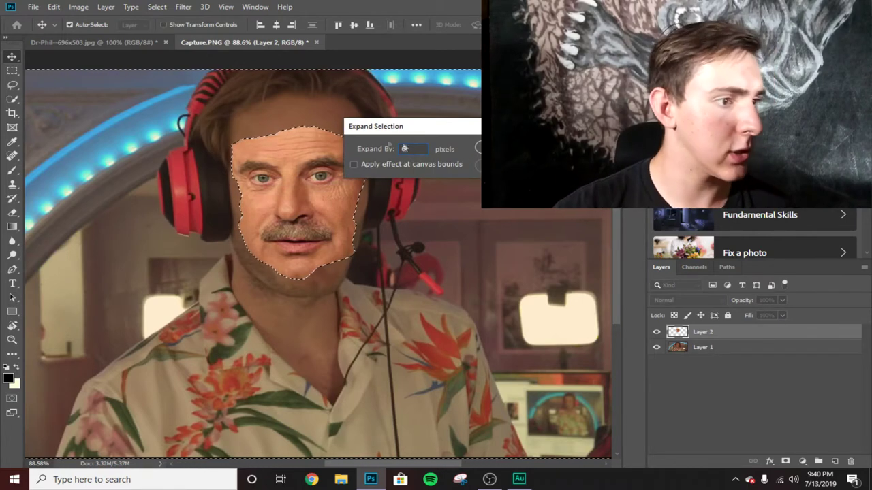
{"action": "key", "text": "Return"}
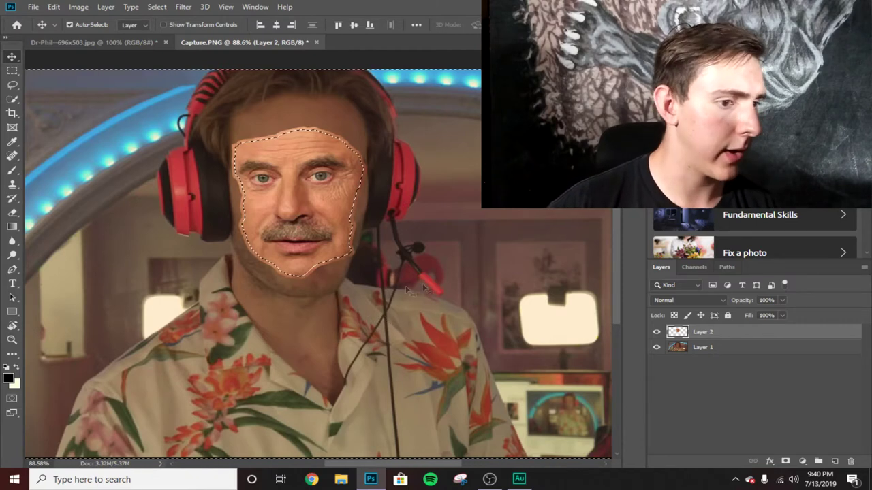
{"action": "left_click", "coordinate": [698, 348]}
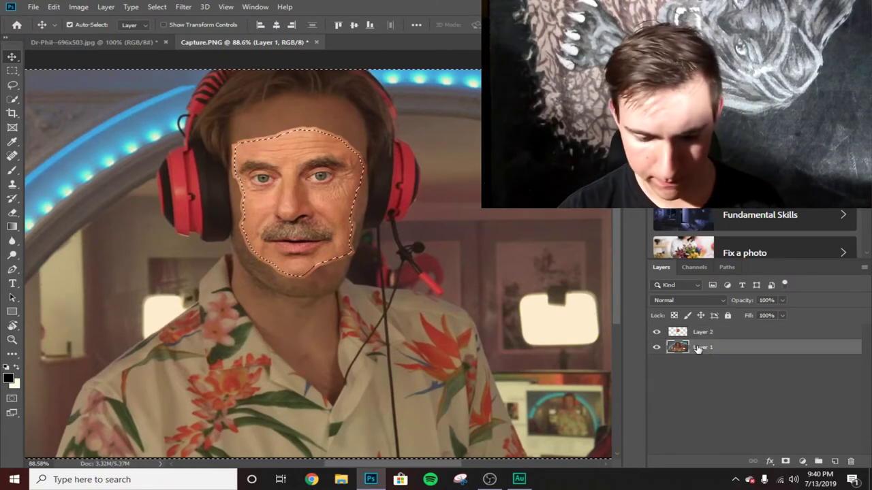
{"action": "left_click", "coordinate": [156, 7]}
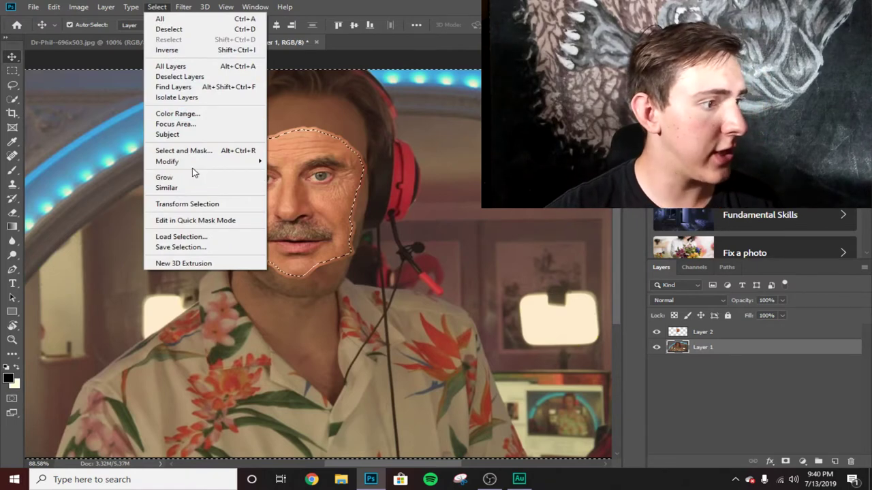
- Invert the selection, make Layer 1 active, and hide Layer 2
{"action": "left_click", "coordinate": [170, 50]}
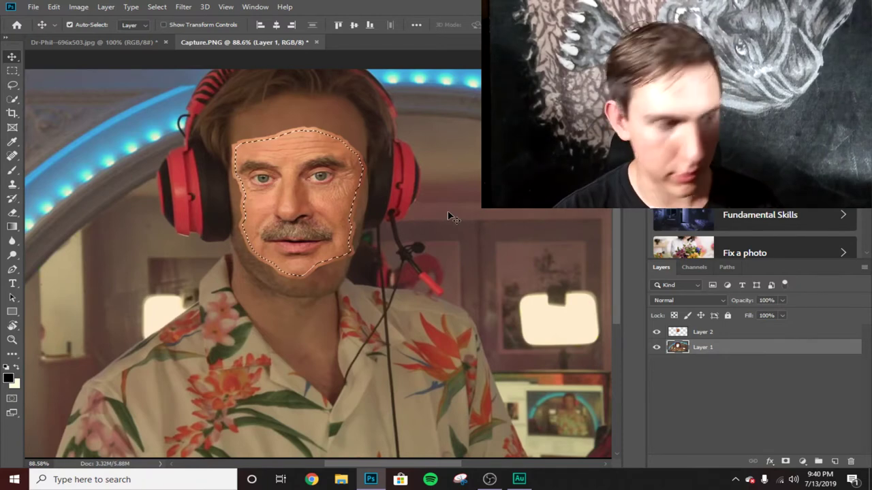
{"action": "left_click", "coordinate": [703, 330]}
{"action": "left_click", "coordinate": [710, 349]}
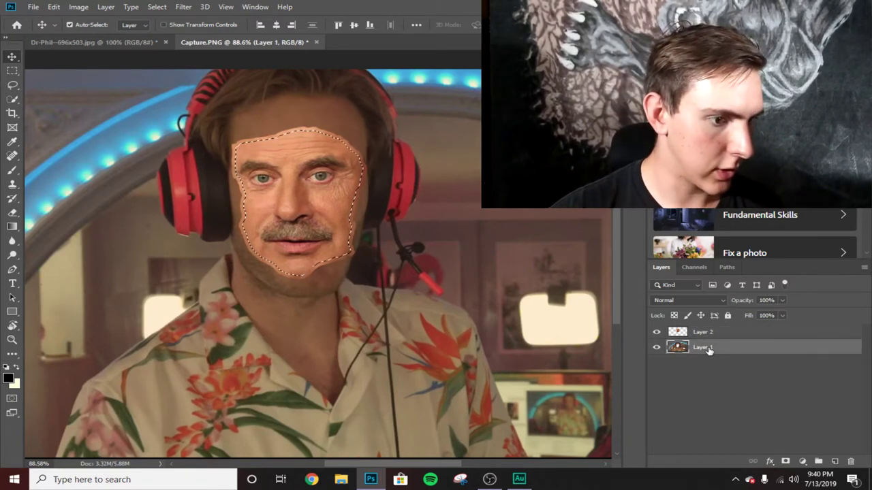
{"action": "left_click", "coordinate": [696, 332]}
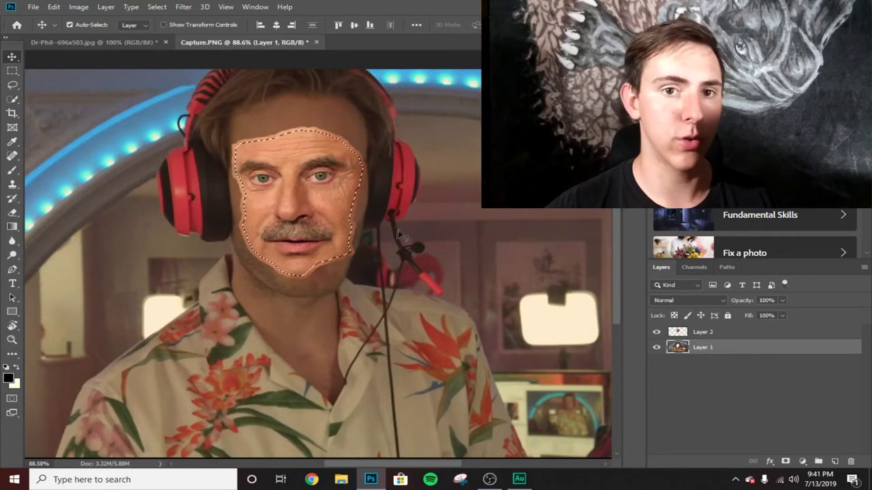
{"action": "left_click", "coordinate": [708, 334]}
{"action": "left_click", "coordinate": [710, 348]}
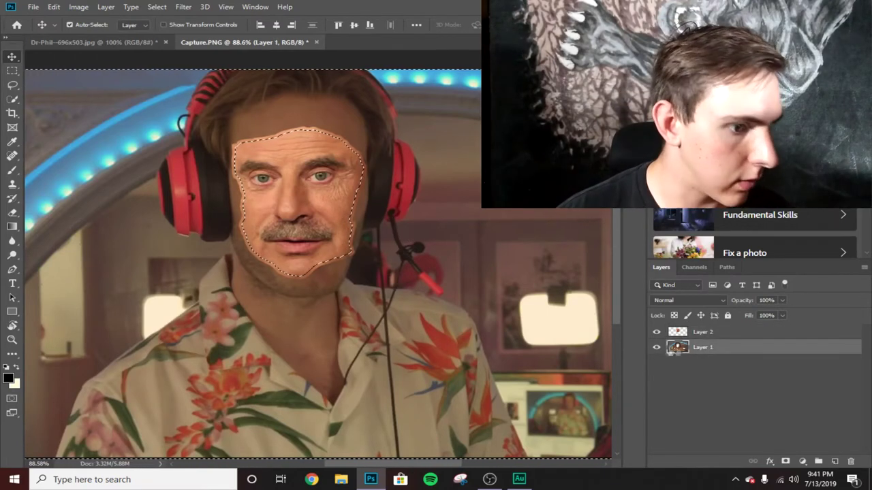
{"action": "left_click", "coordinate": [658, 333]}
- Delete the man's face from Layer 1 and show Layer 2 again
{"action": "key", "text": "Delete"}
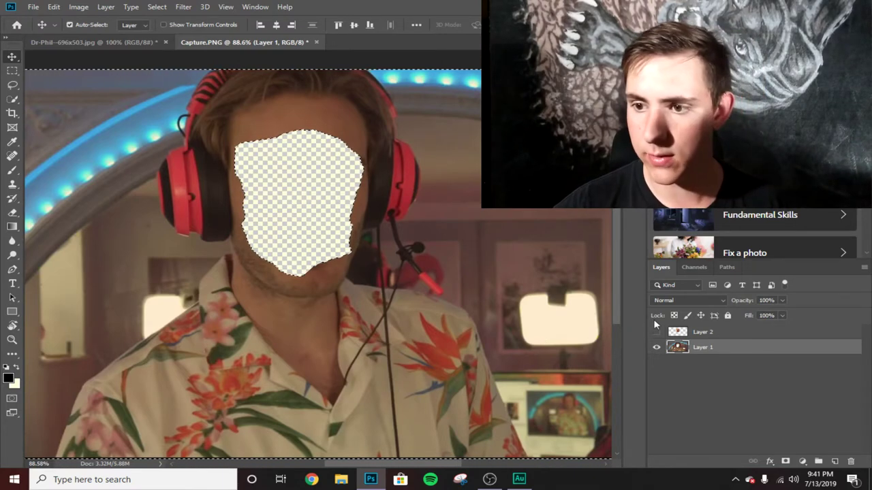
{"action": "left_click", "coordinate": [656, 332]}
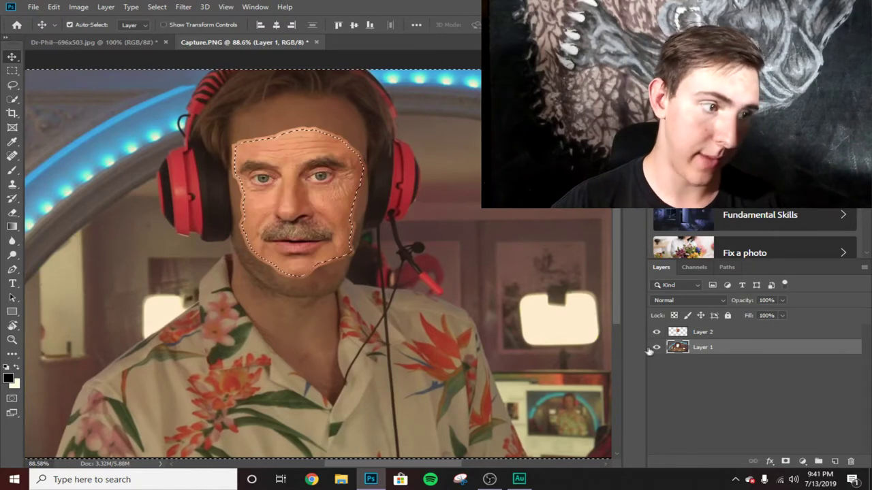
{"action": "left_click", "coordinate": [156, 7]}
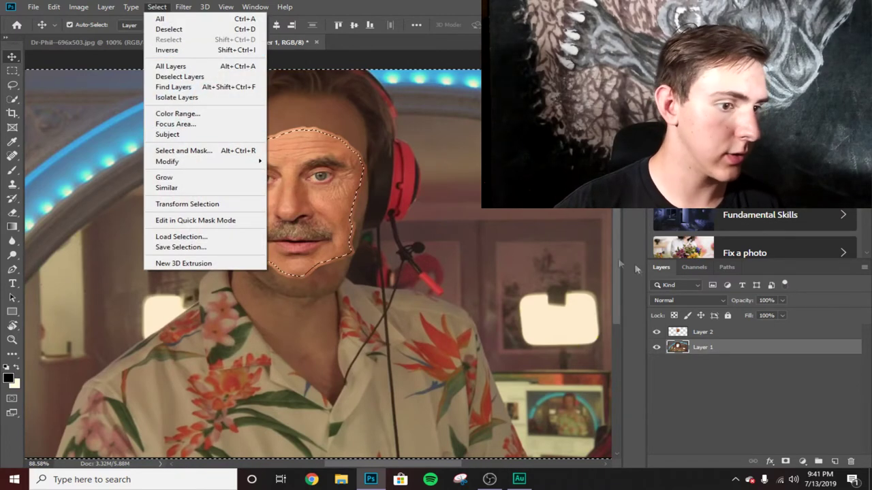
{"action": "right_click", "coordinate": [673, 334]}
{"action": "key", "text": "Escape"}
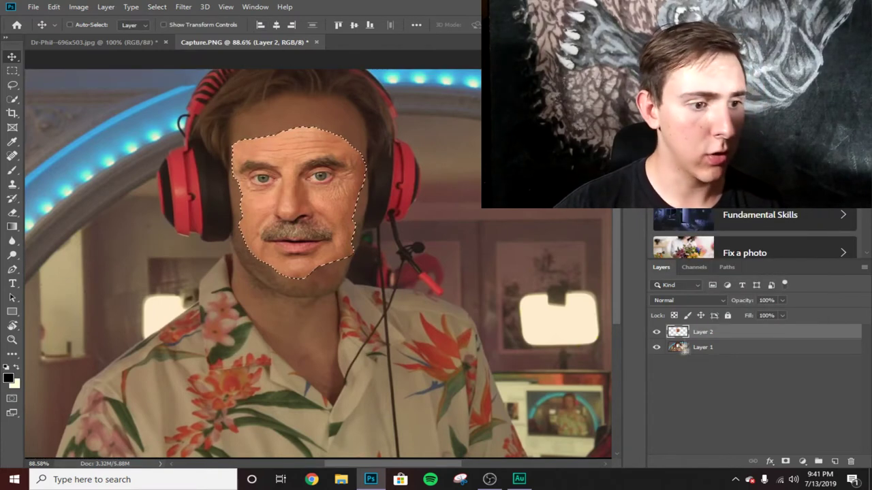
- Auto-blend Layer 1 and Layer 2 together, creating a Layer 2 (merged) layer
{"action": "left_click", "coordinate": [727, 350], "text": "ctrl"}
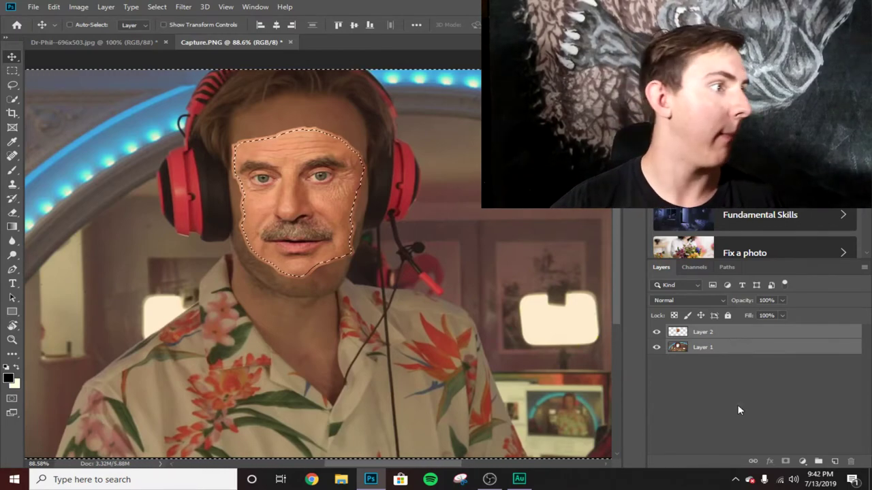
{"action": "left_click", "coordinate": [54, 7]}
{"action": "left_click", "coordinate": [101, 281]}
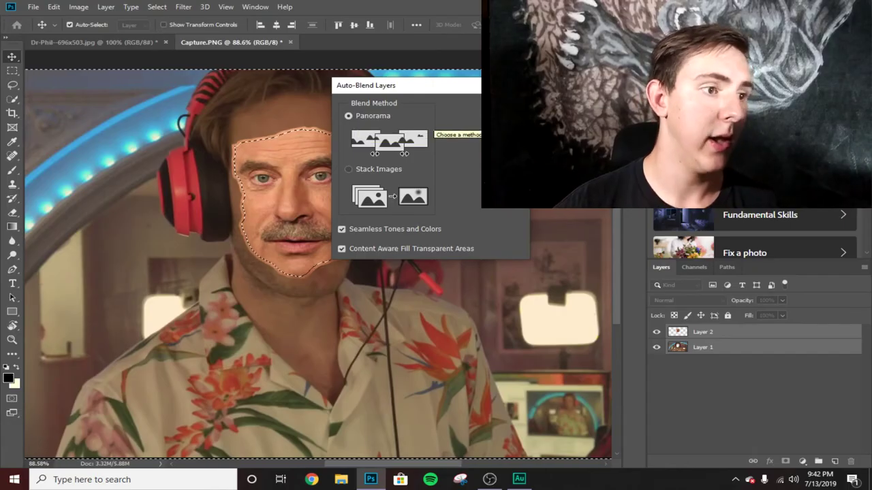
{"action": "key", "text": "Return"}
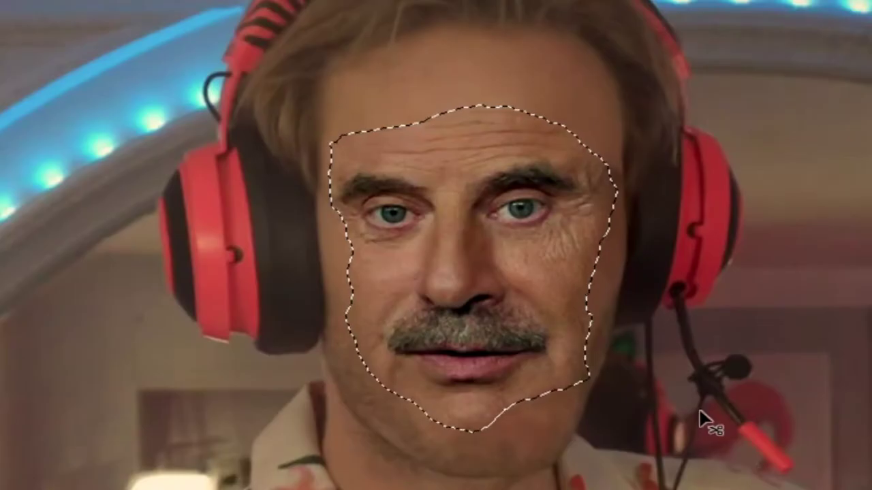
{"action": "scroll", "coordinate": [402, 276], "scroll_direction": "down", "scroll_amount": 3}
- Deselect the face, then soften its edges with a 250-pixel Blur brush
{"action": "left_click", "coordinate": [11, 101]}
{"action": "right_click", "coordinate": [207, 192]}
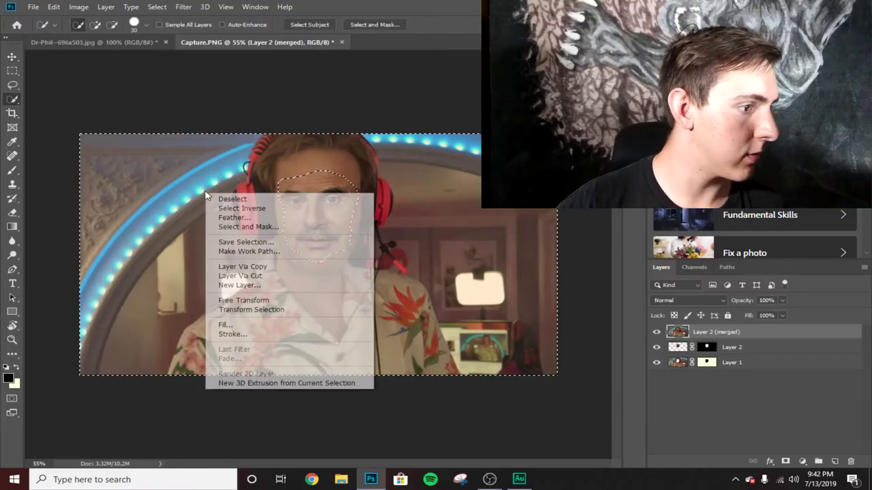
{"action": "left_click", "coordinate": [225, 197]}
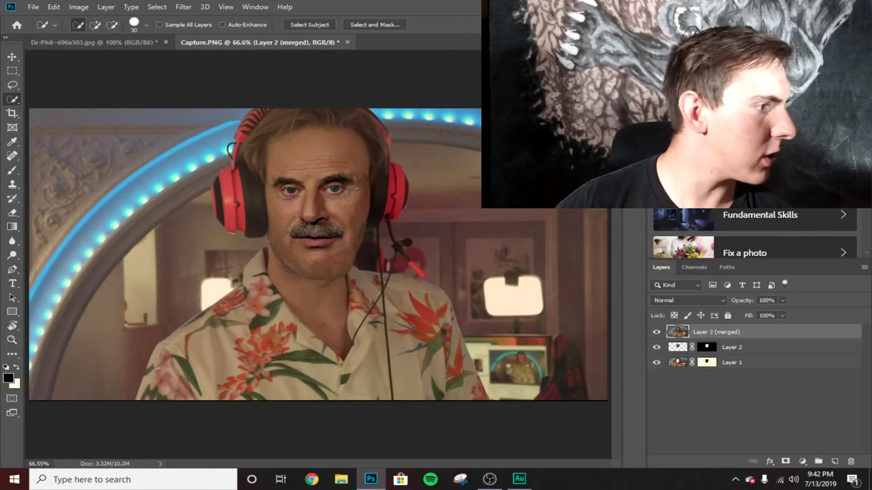
{"action": "left_click", "coordinate": [13, 241]}
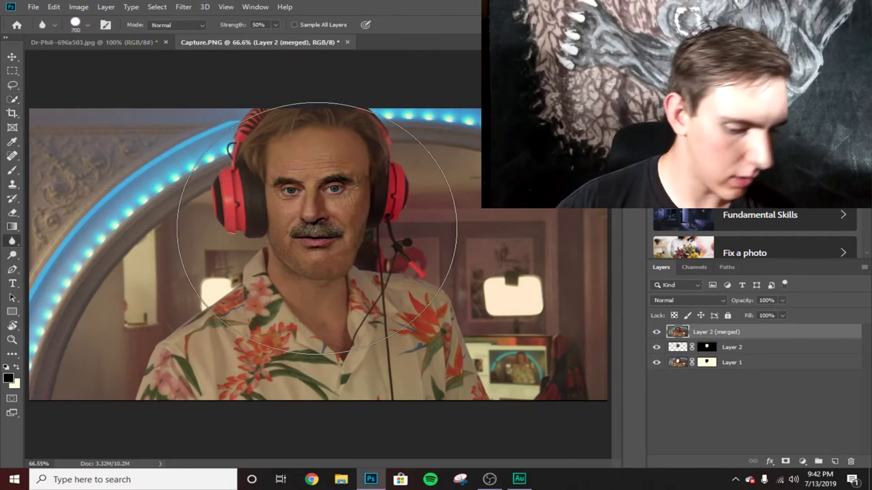
{"action": "key", "text": "bracketleft"}
{"action": "key", "text": "bracketleft"}
{"action": "key", "text": "bracketleft"}
{"action": "key", "text": "bracketleft"}
{"action": "key", "text": "bracketleft"}
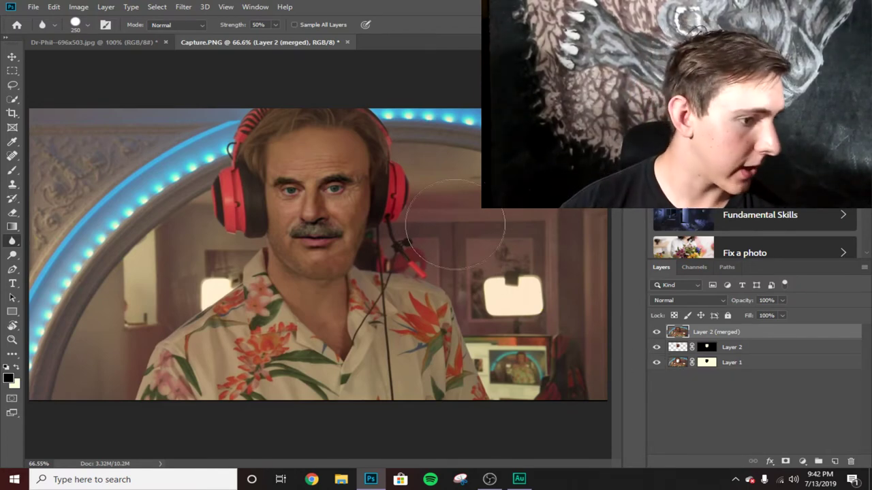
{"action": "scroll", "coordinate": [451, 232], "scroll_direction": "down", "scroll_amount": 1}
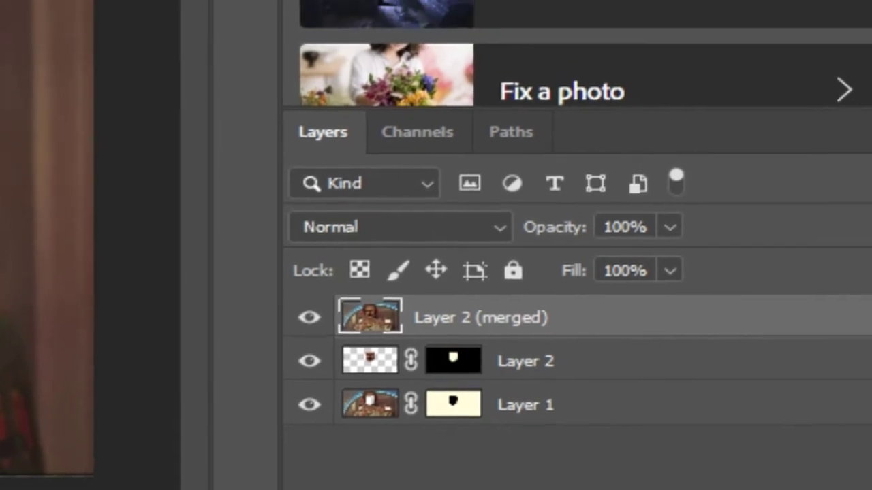
- Toggle Layer 2 (merged) off and on to compare the blended face swap
{"action": "right_click", "coordinate": [347, 403]}
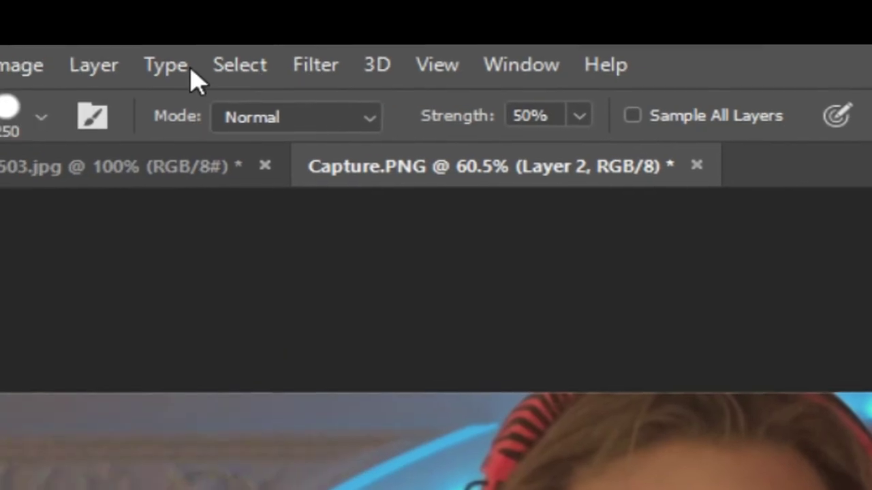
{"action": "left_click", "coordinate": [235, 17]}
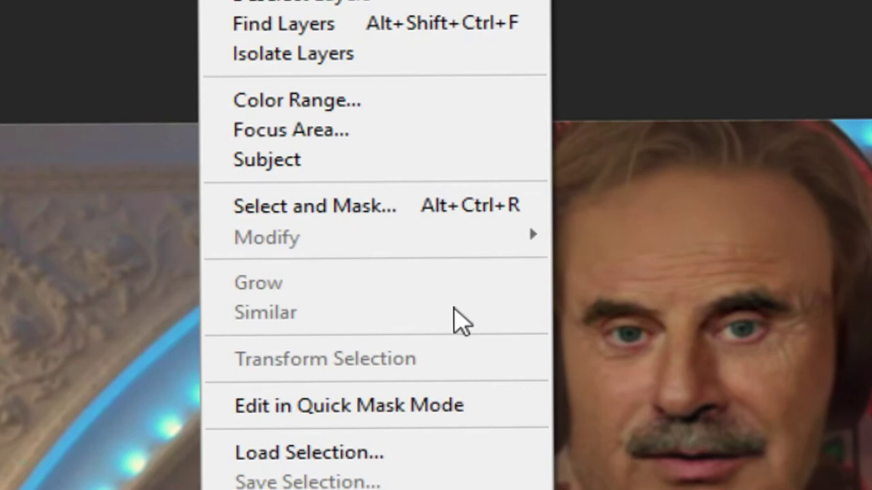
{"action": "key", "text": "Escape"}
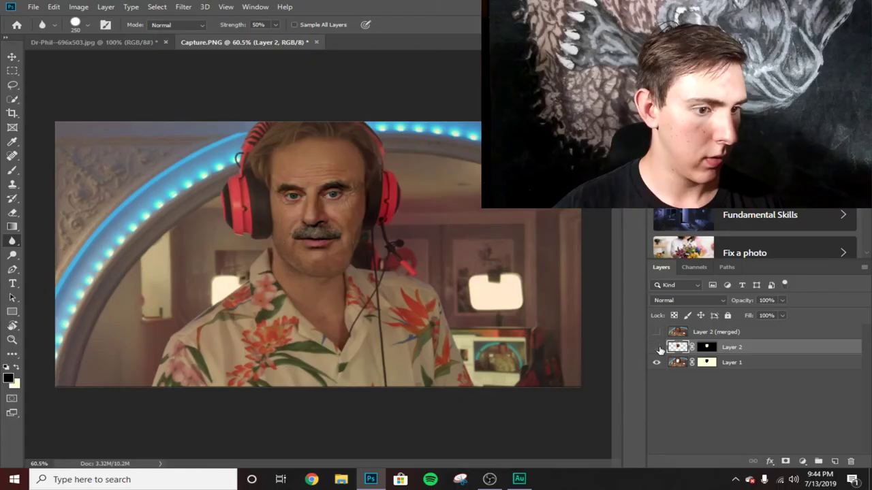
{"action": "left_click", "coordinate": [655, 347]}
{"action": "left_click", "coordinate": [655, 347]}
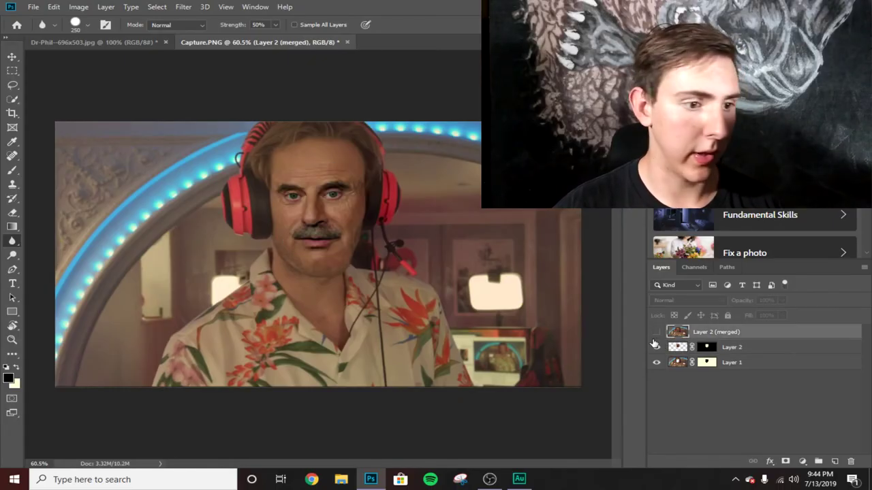